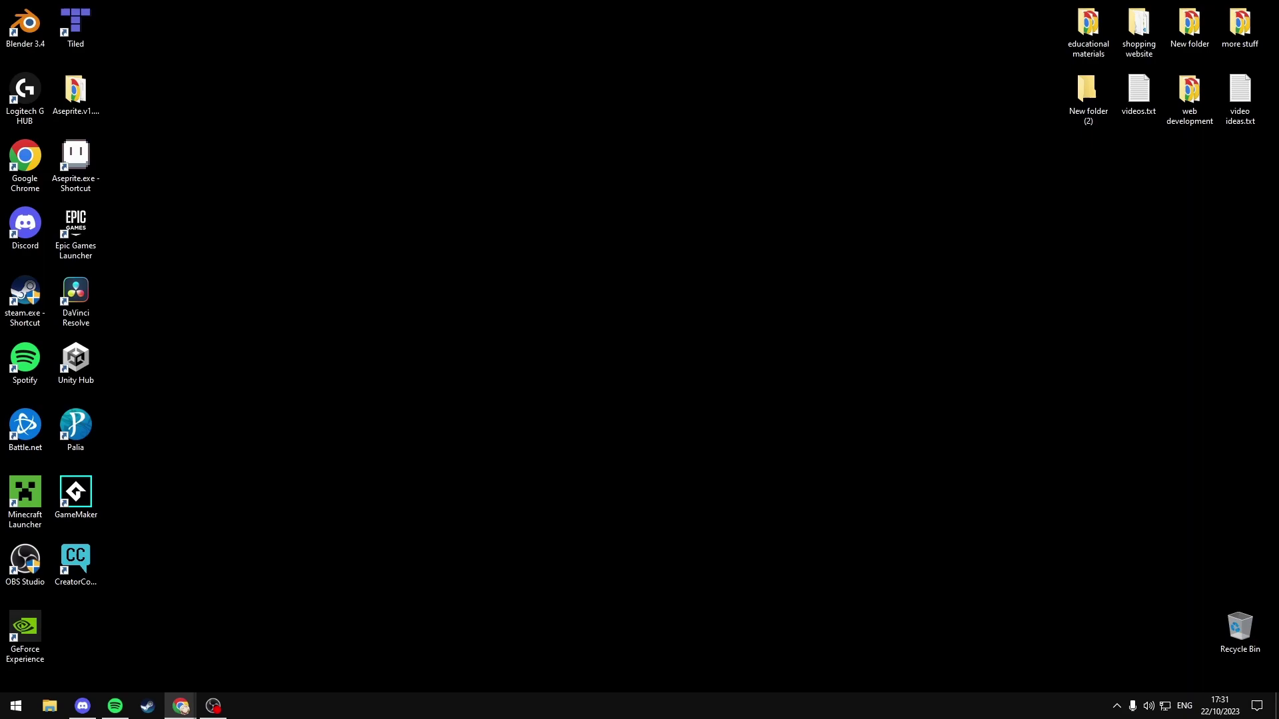
- Launch Registry Editor by running regedit from the Run box
key(super+r)
key(BackSpace)
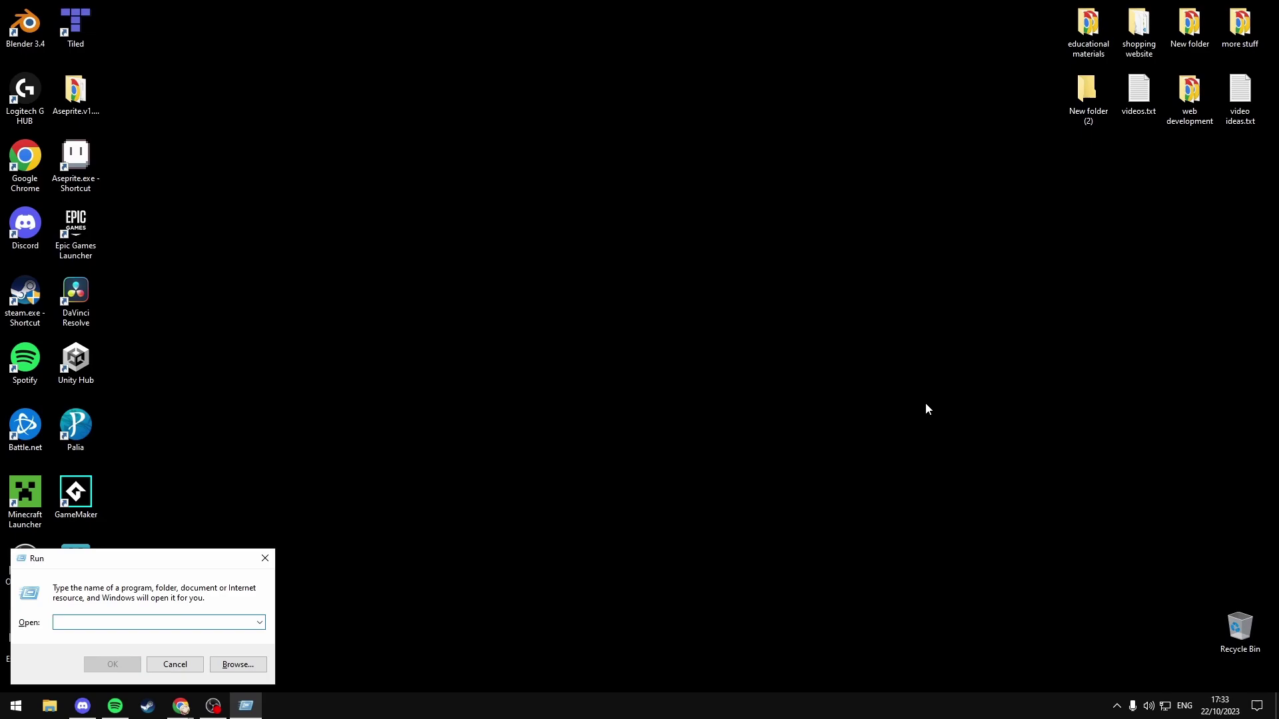
text(regedit)
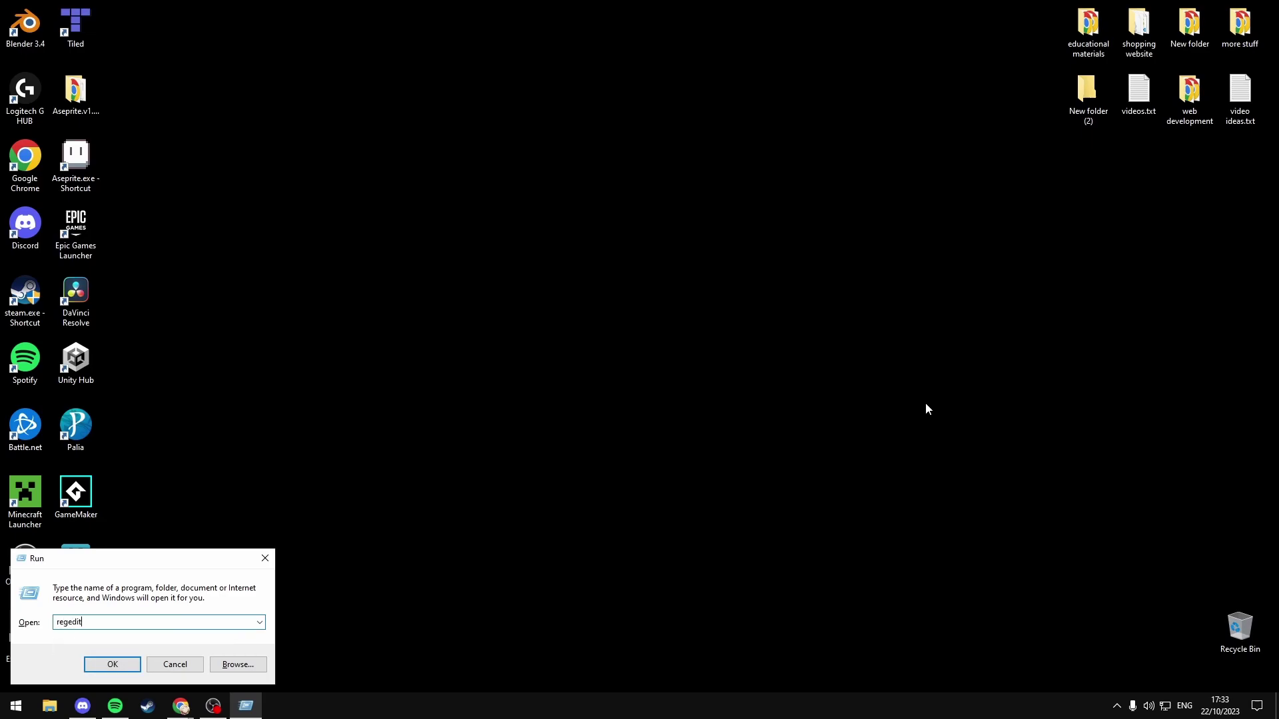
key(Return)
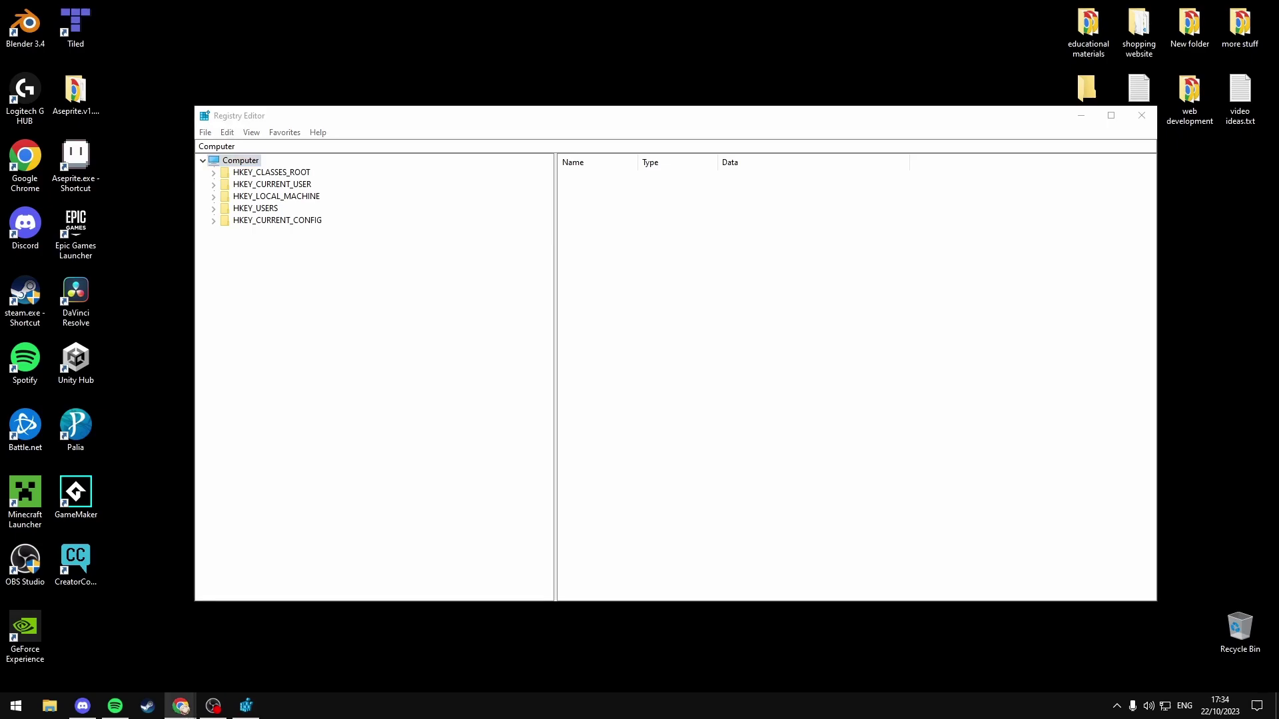
- Jump to HKEY_LOCAL_MACHINE\SYSTEM\CurrentControlSet\Control by pasting its path into the address bar
click(482, 144)
text(Computer\HKEY_LOCAL_MACHINE\SYSTEM\CurrentControlSet\Control)
key(Return)
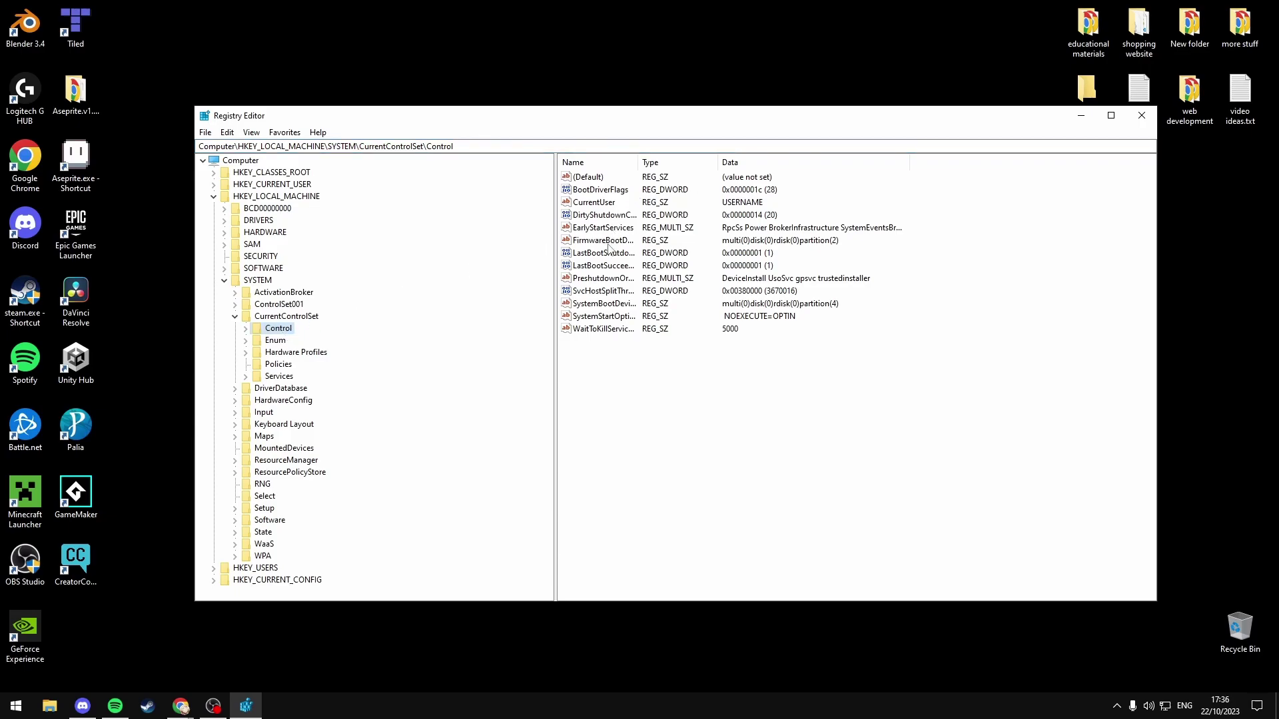
- Create a new DWORD (32-bit) value named ServicesPipeTimeout under the Control key
right_click(285, 329)
mouse_move(322, 353)
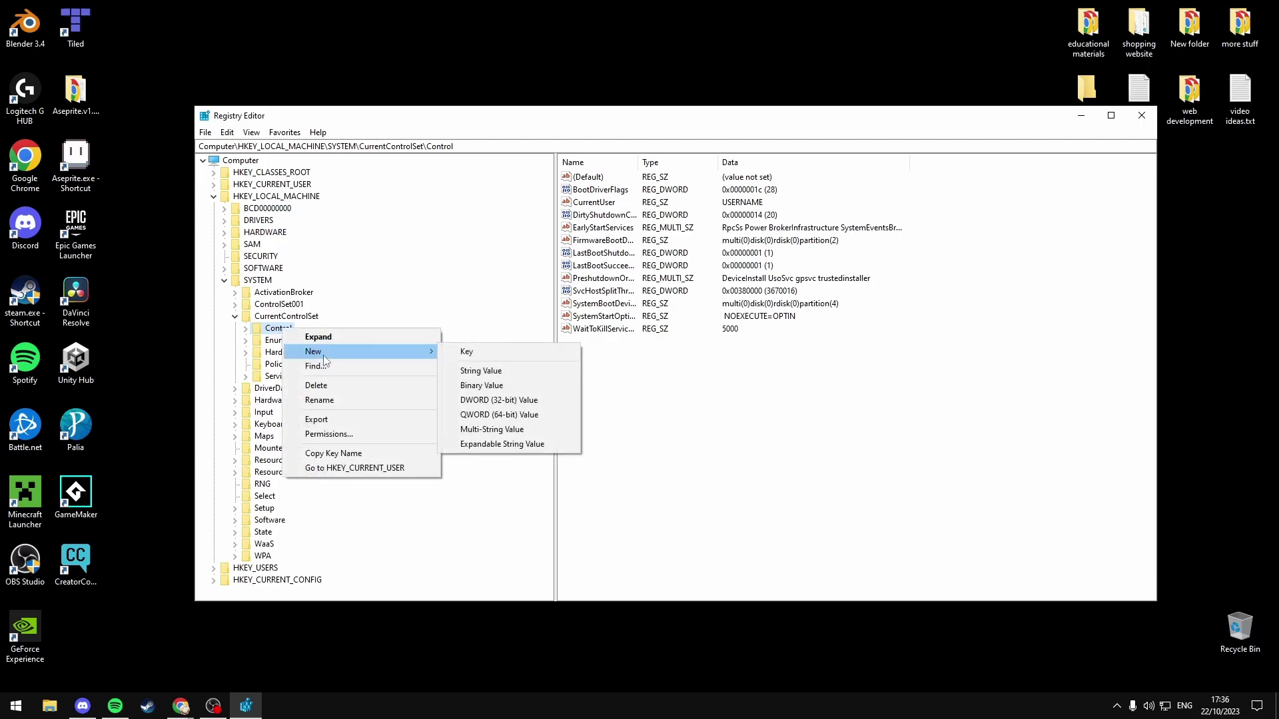
click(538, 401)
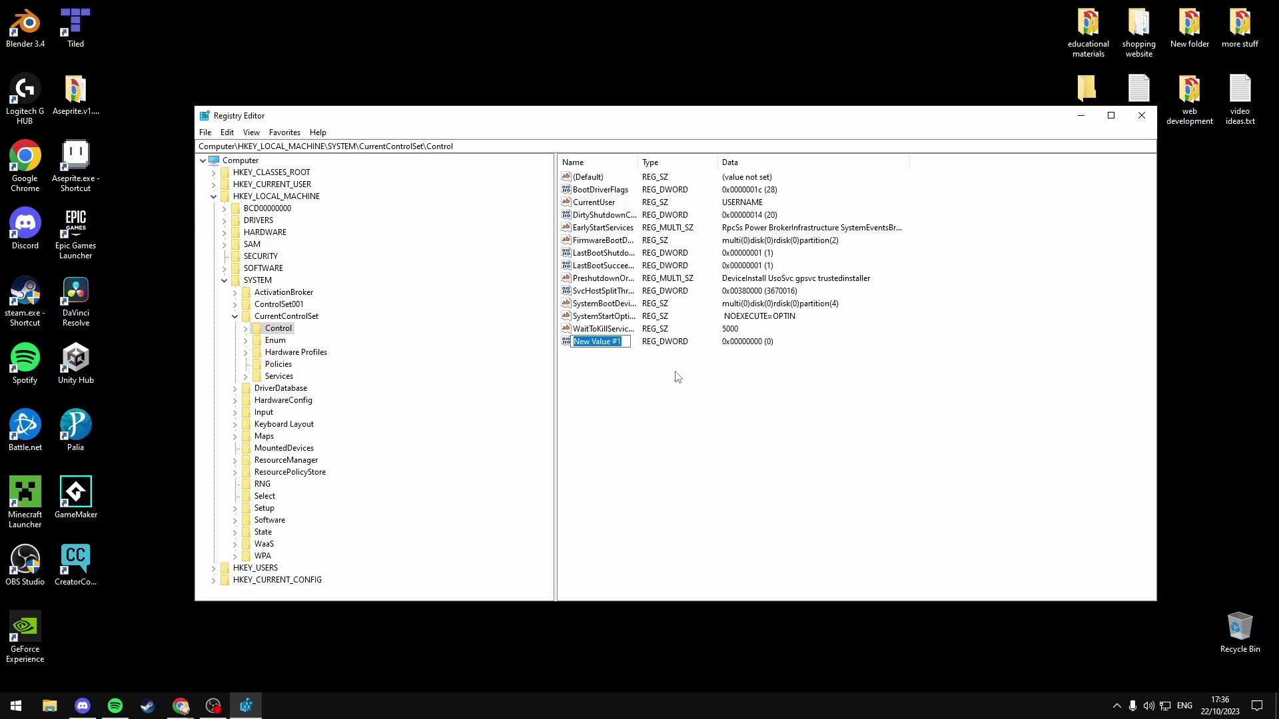
text(ServicesPipeTimeout)
key(Return)
double_click(607, 345)
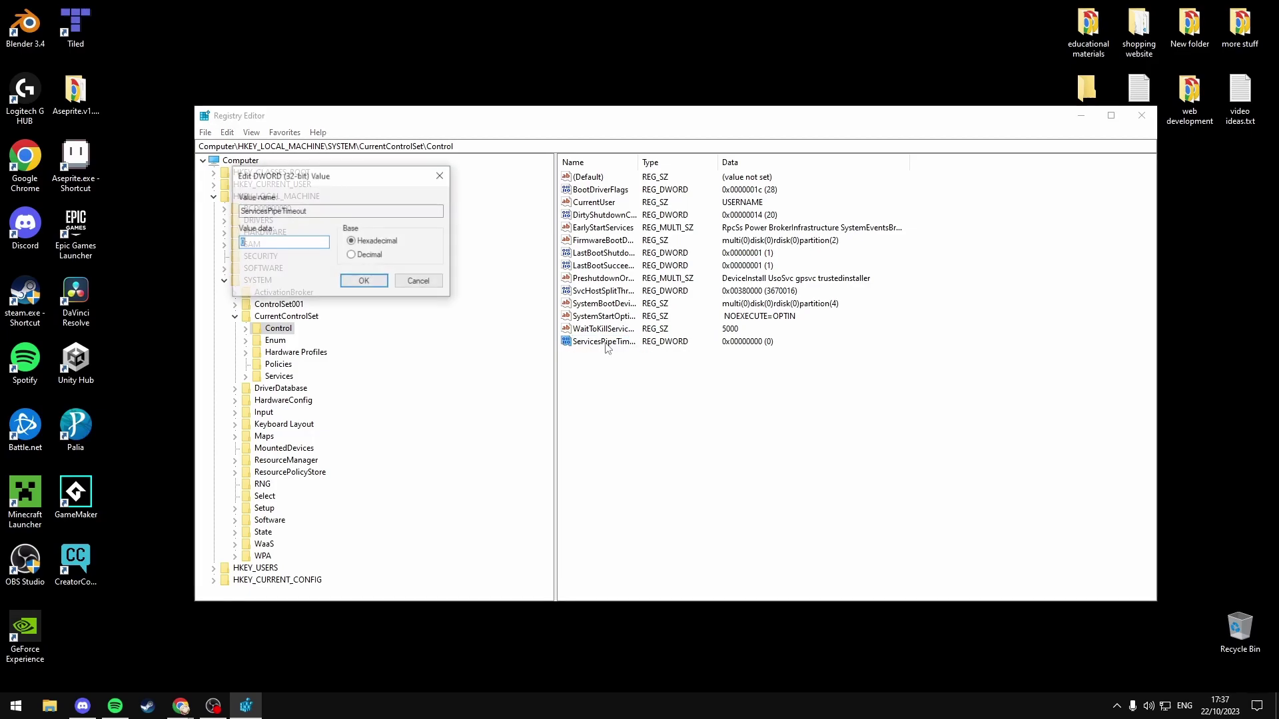
drag(307, 187, 477, 248)
text(180000)
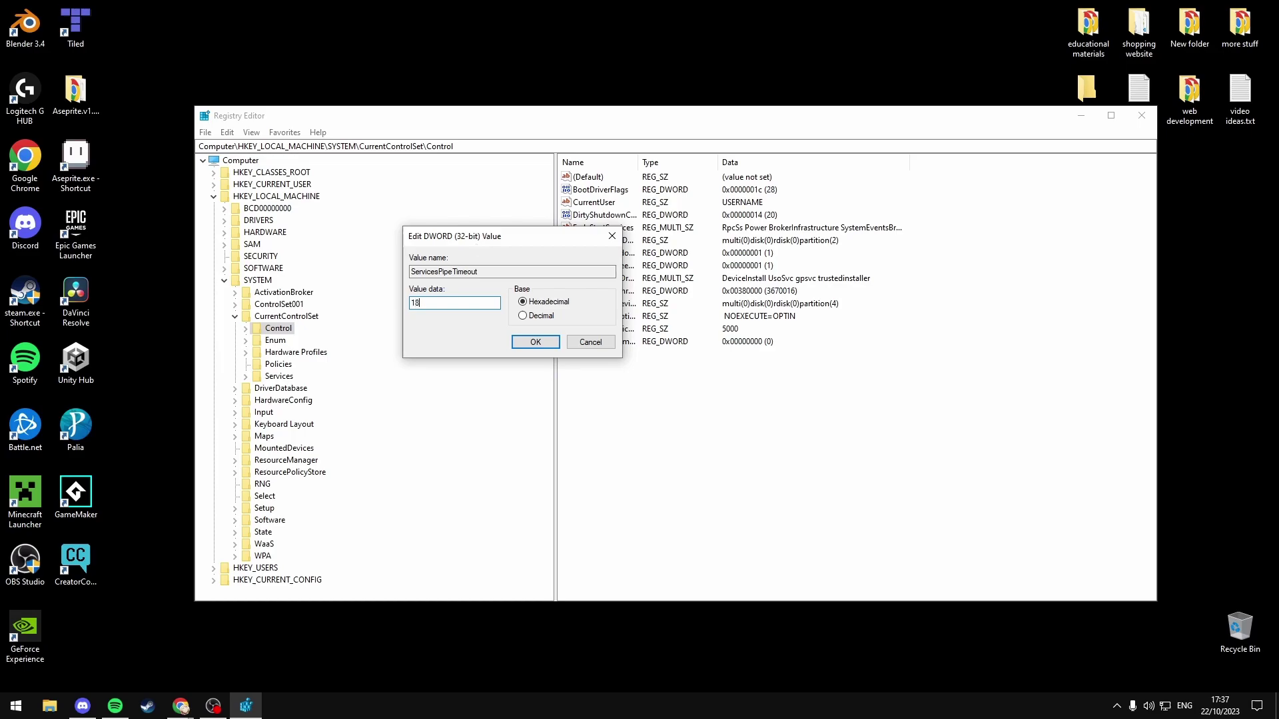
click(550, 343)
click(767, 449)
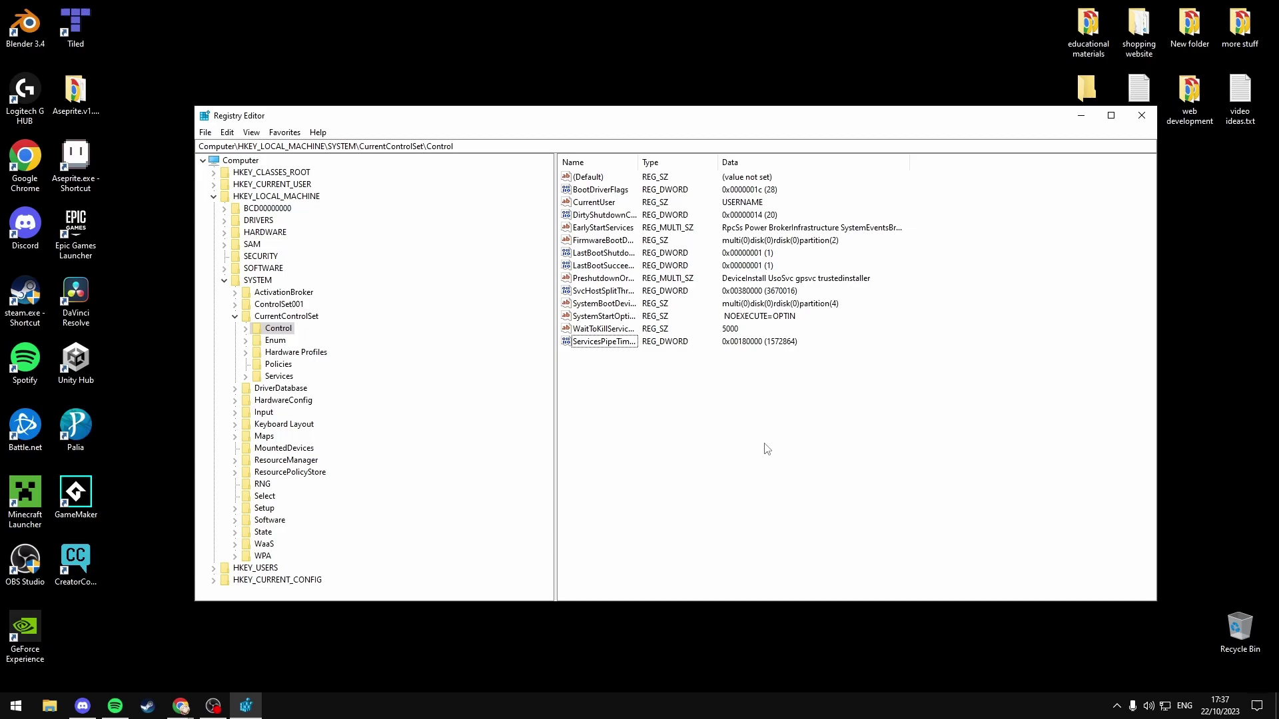
key(alt+F4)
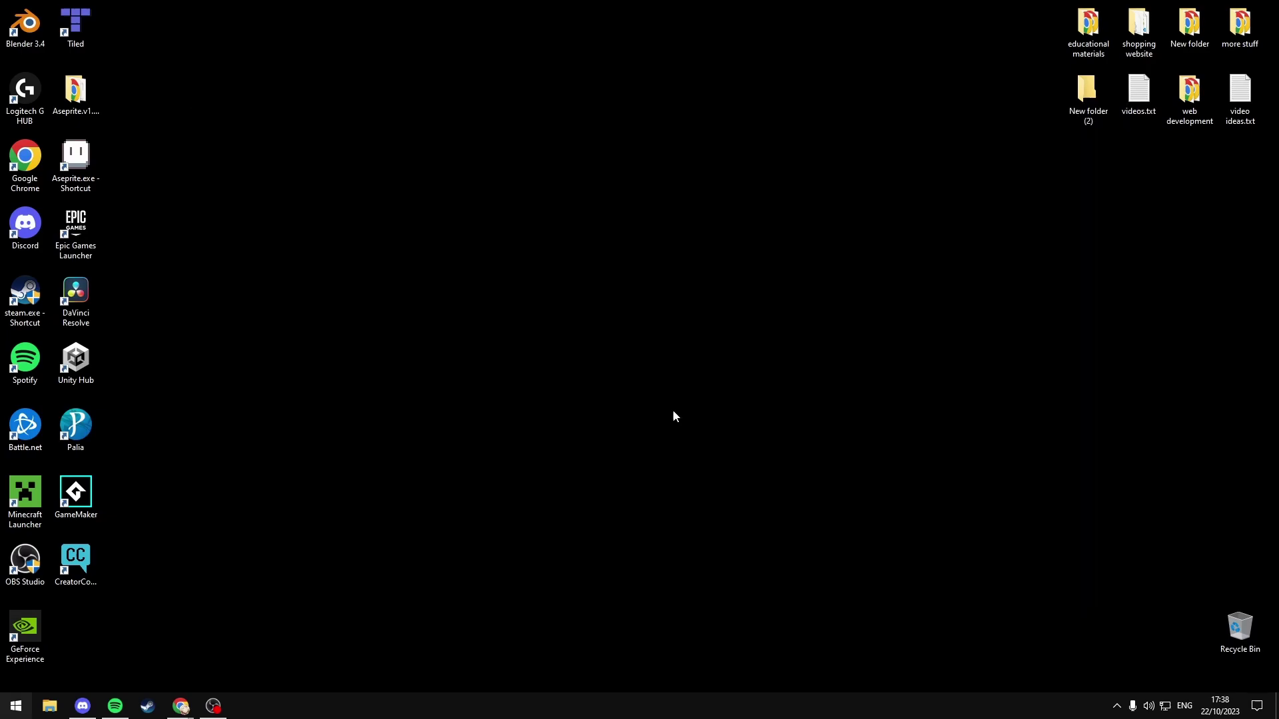
- Open an administrator Command Prompt and run sfc /scannow
key(super)
text(cmd)
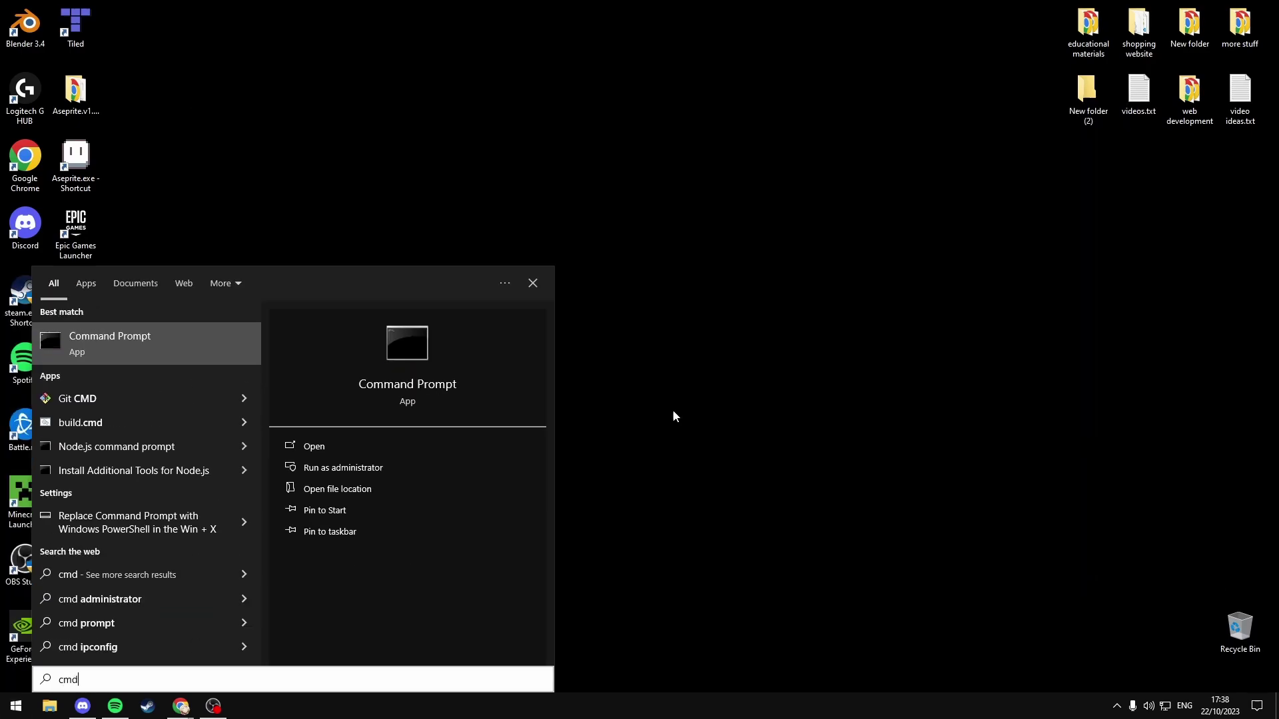
click(343, 468)
text(sfc /scannow)
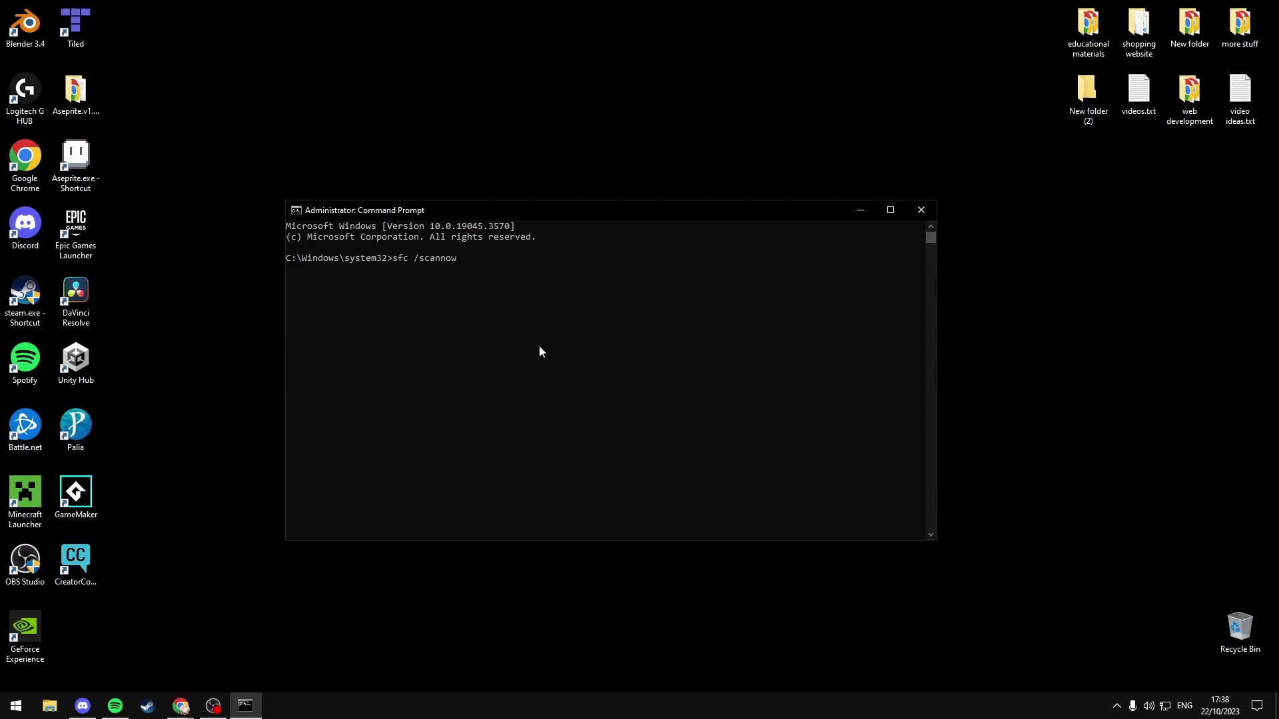
key(Return)
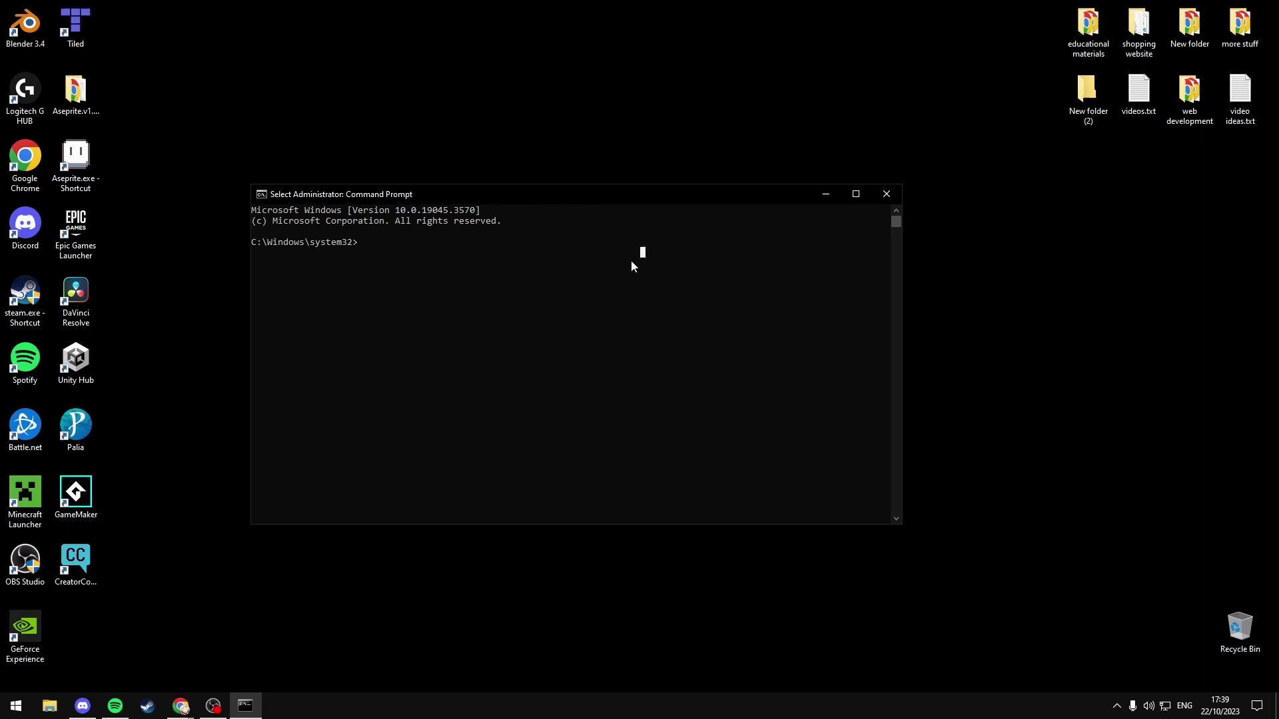
- Run the DISM /Online /Cleanup-Image CheckHealth, ScanHealth and RestoreHealth commands
right_click(631, 263)
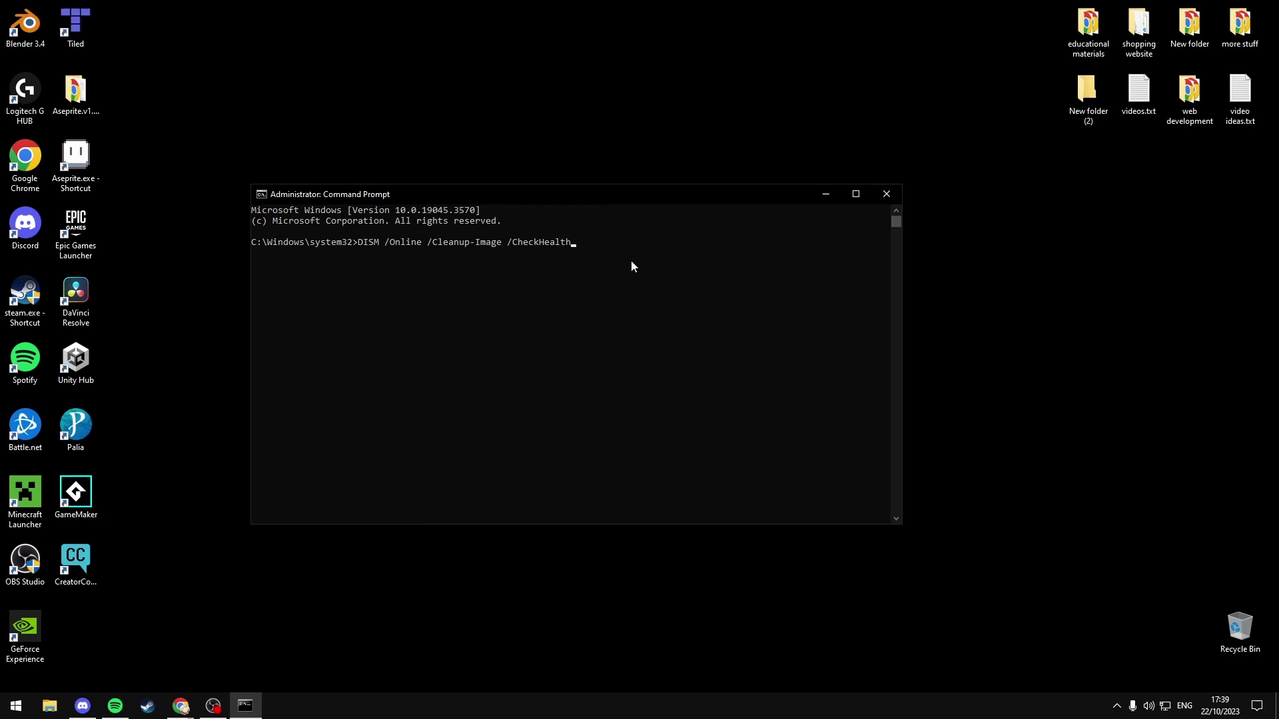
key(Return)
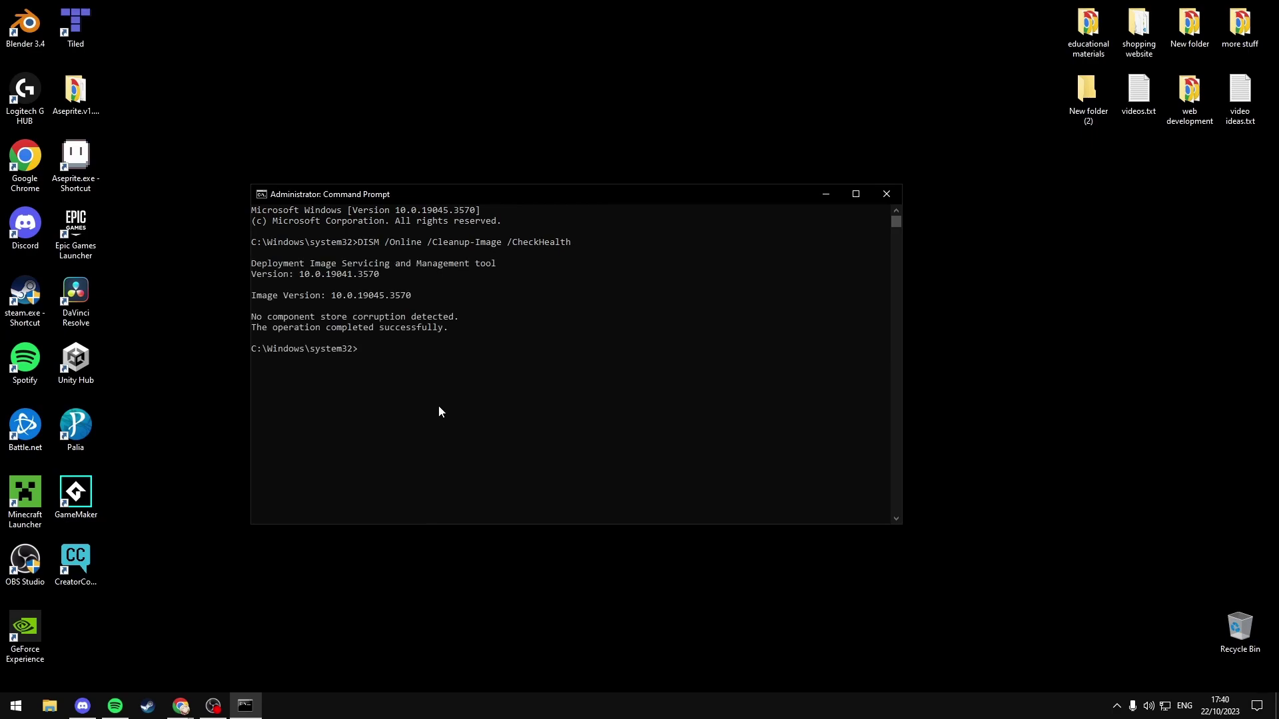
right_click(438, 405)
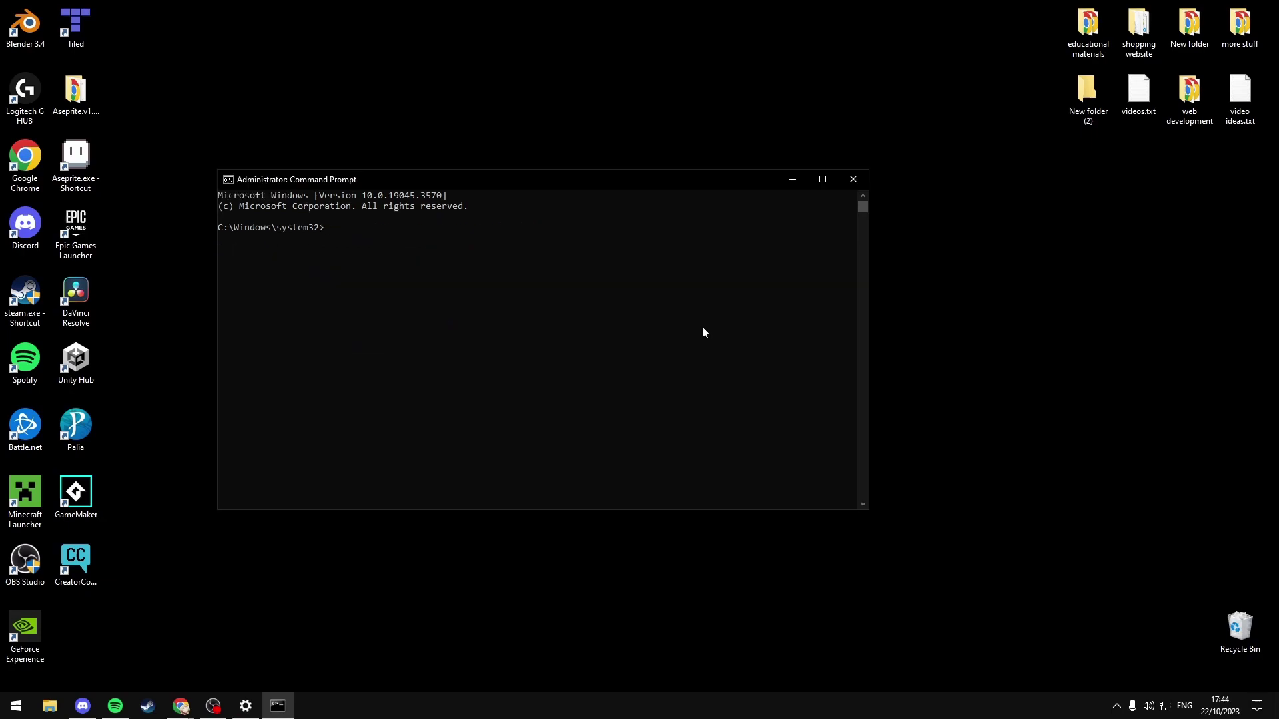
text(DISM /Online /Cleanup-Image /RestoreHealth)
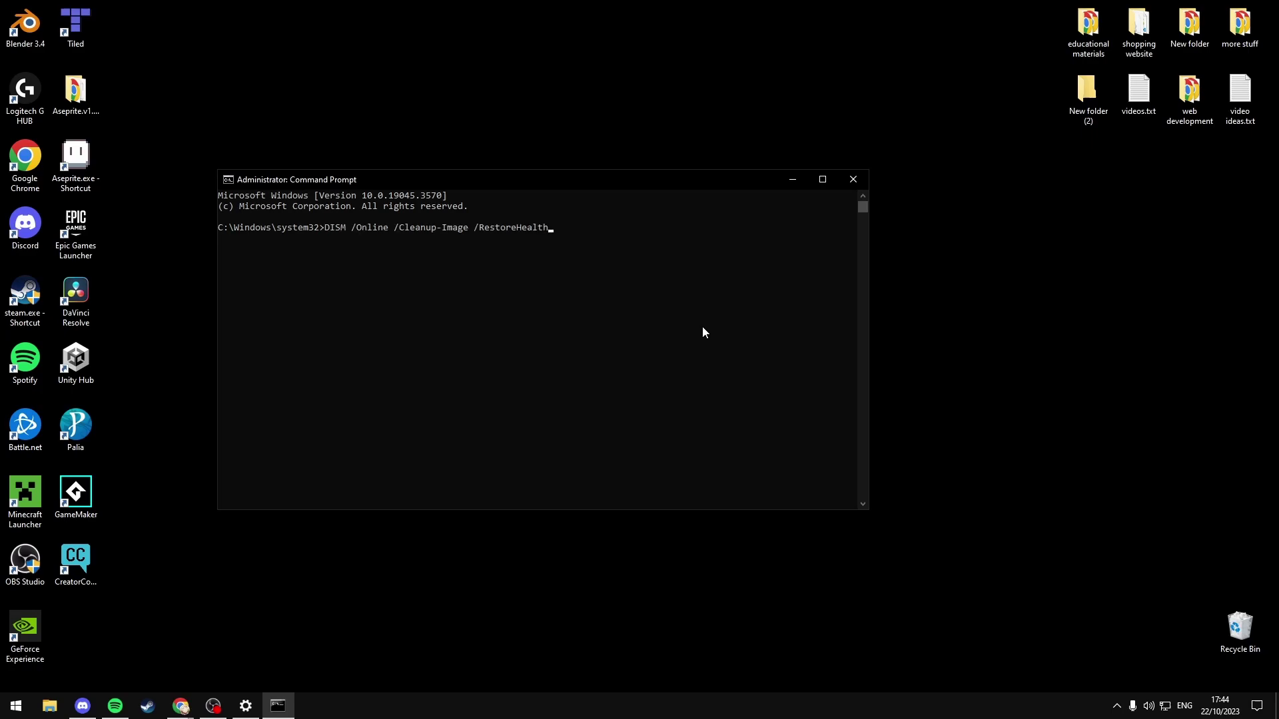
key(Return)
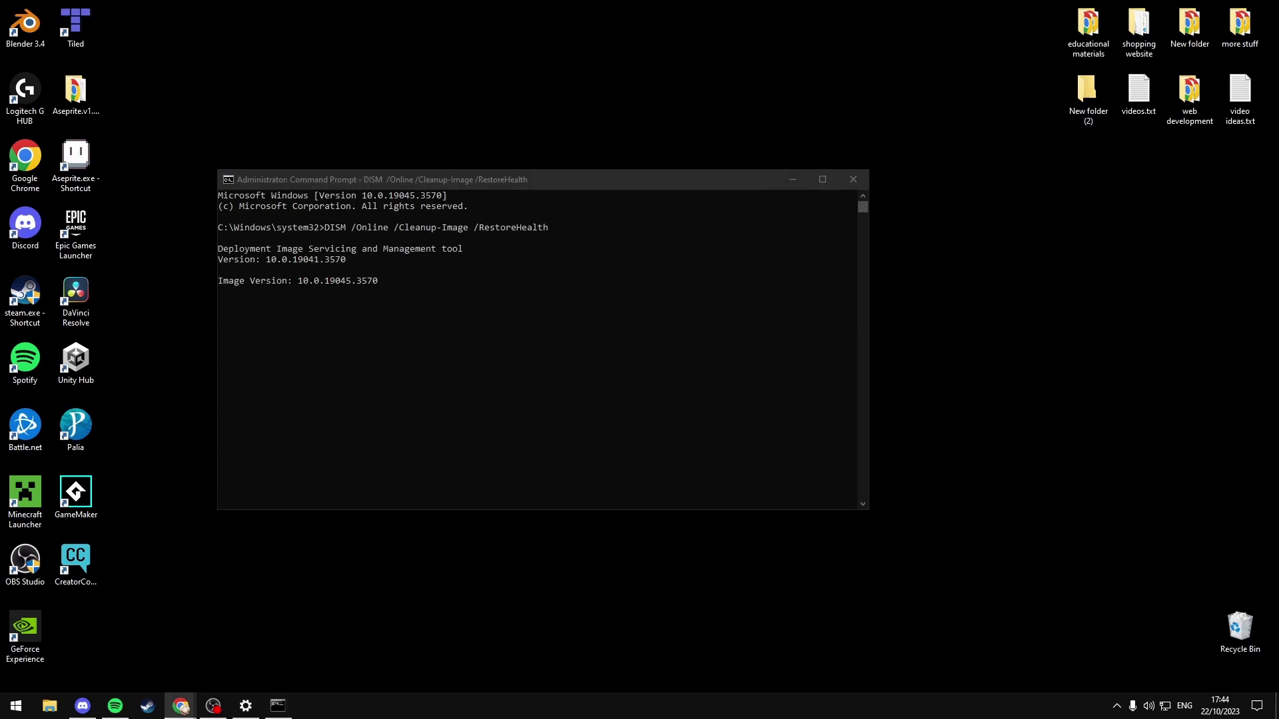
- Close Command Prompt, run a Windows Update check in Settings, then close Settings
key(alt+F4)
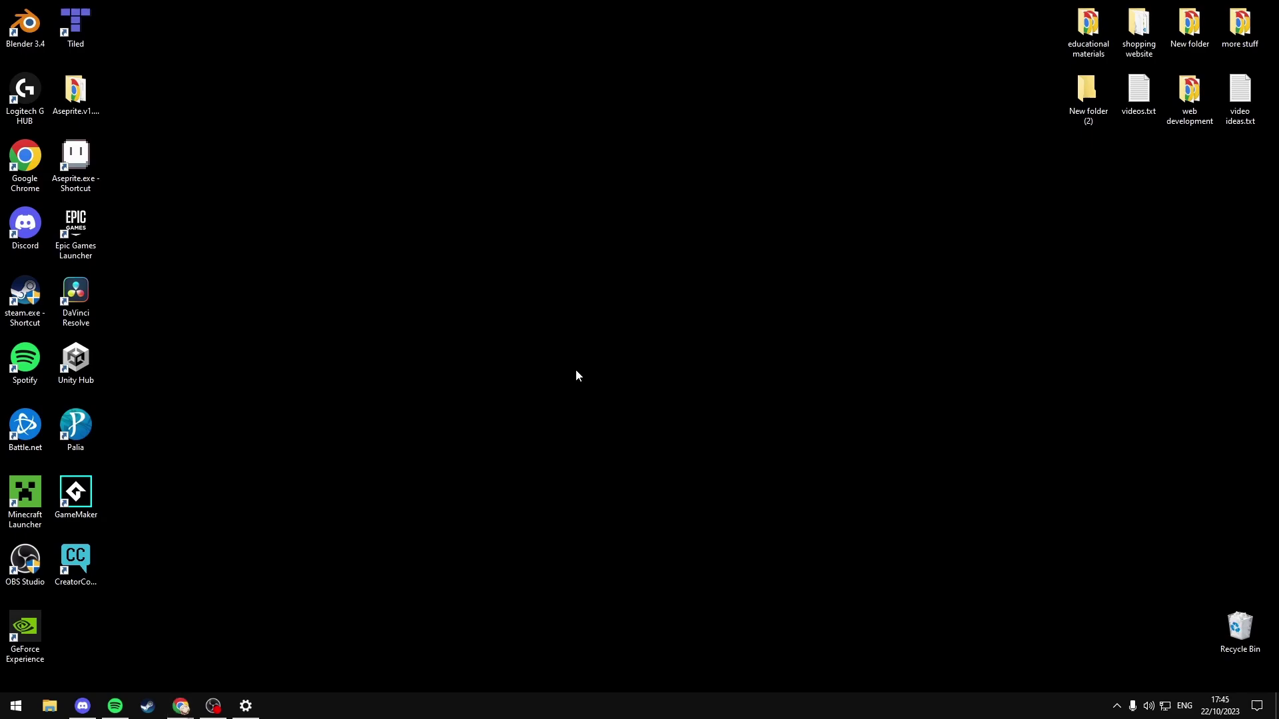
key(super)
text(update)
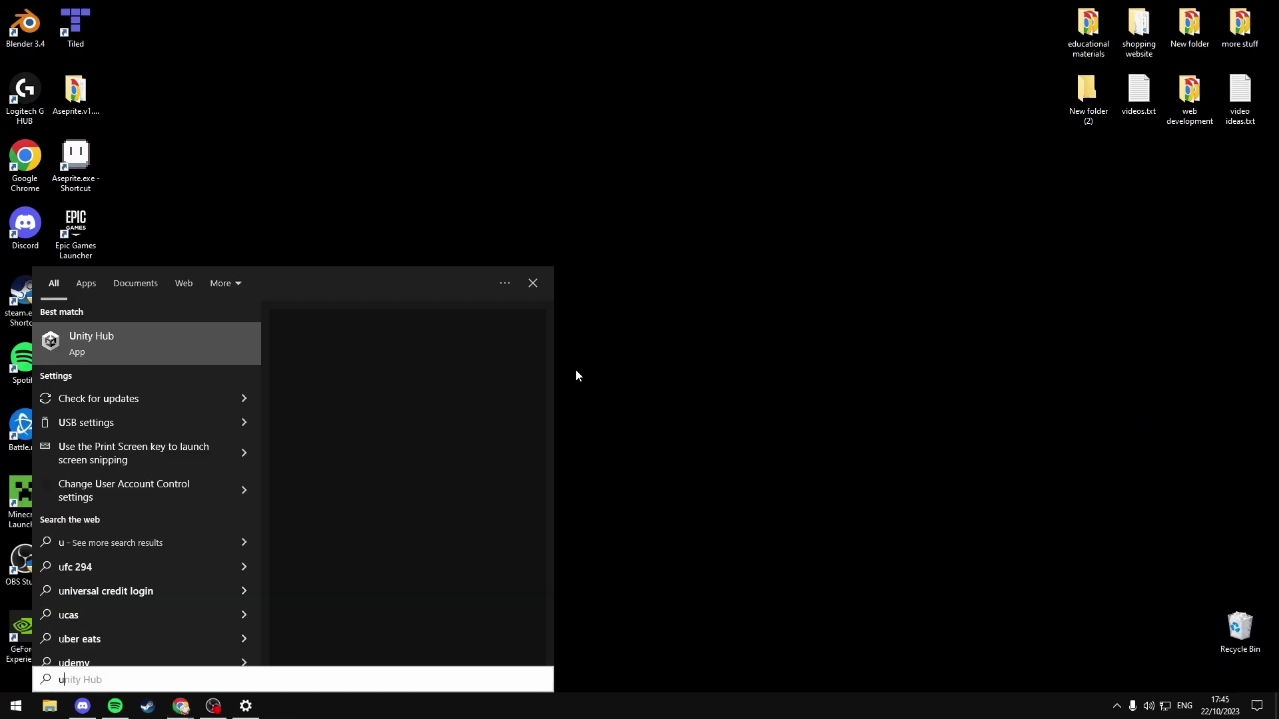
click(153, 341)
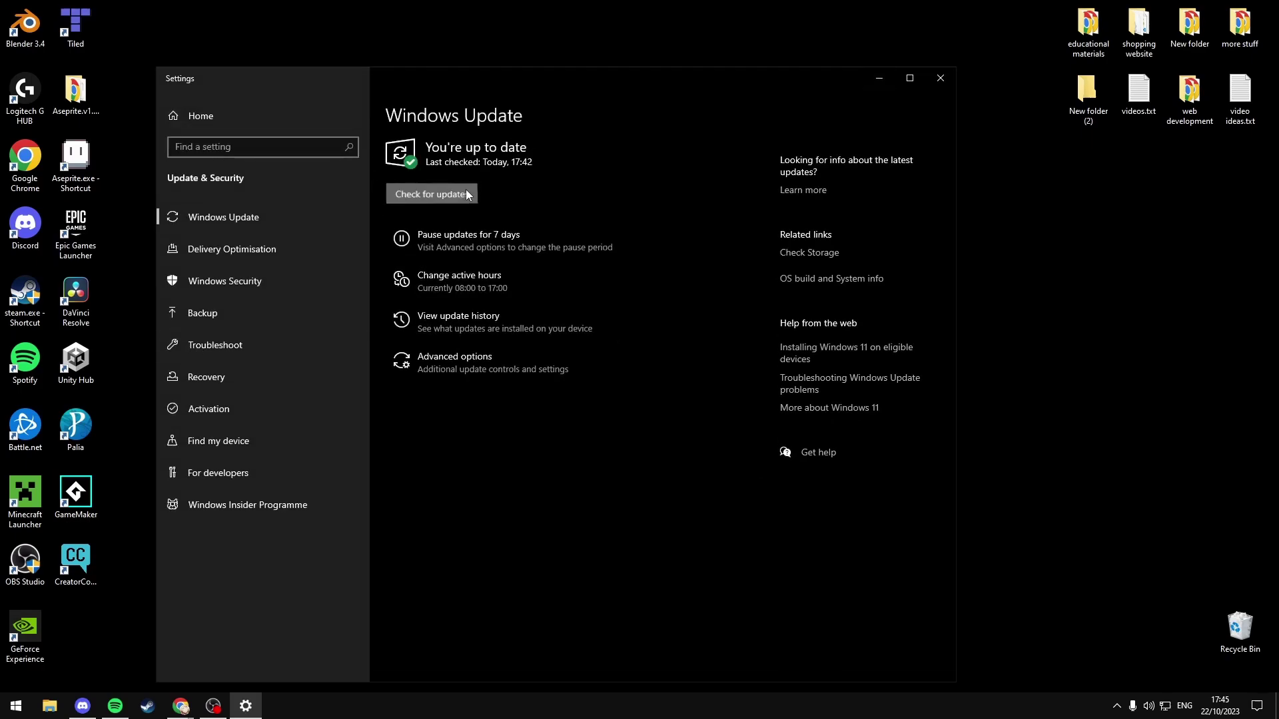
click(459, 193)
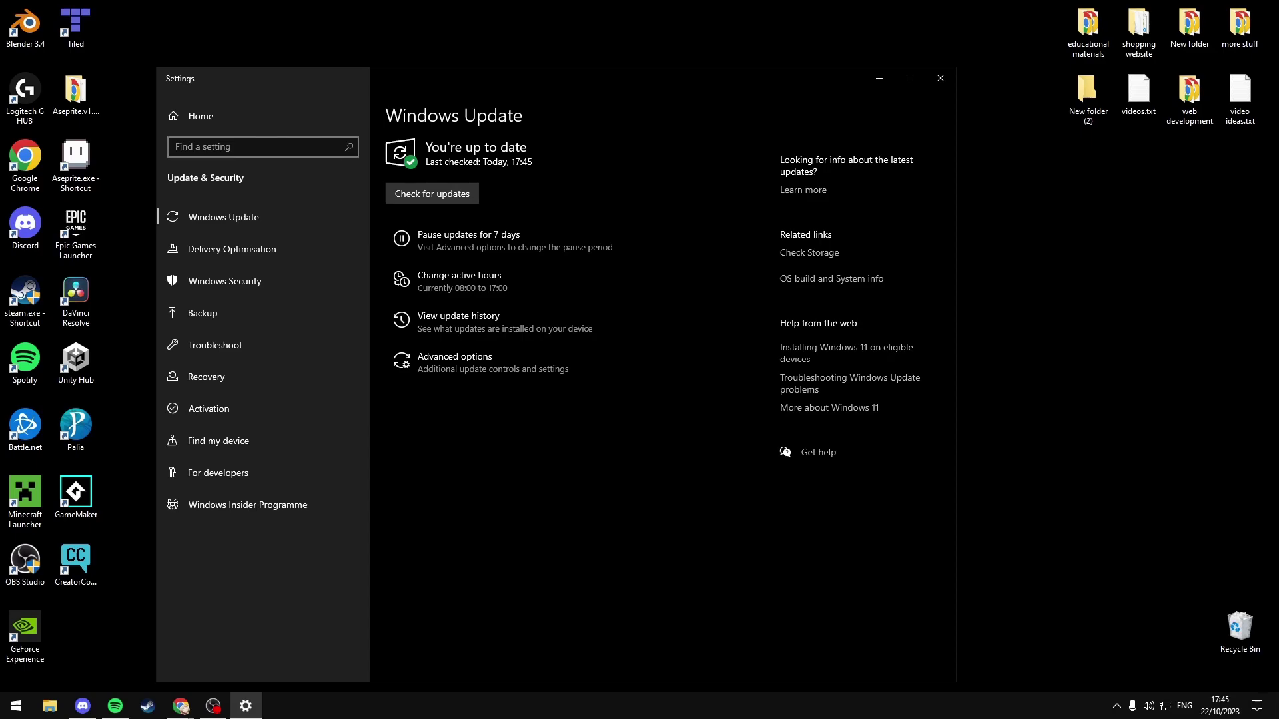
key(alt+F4)
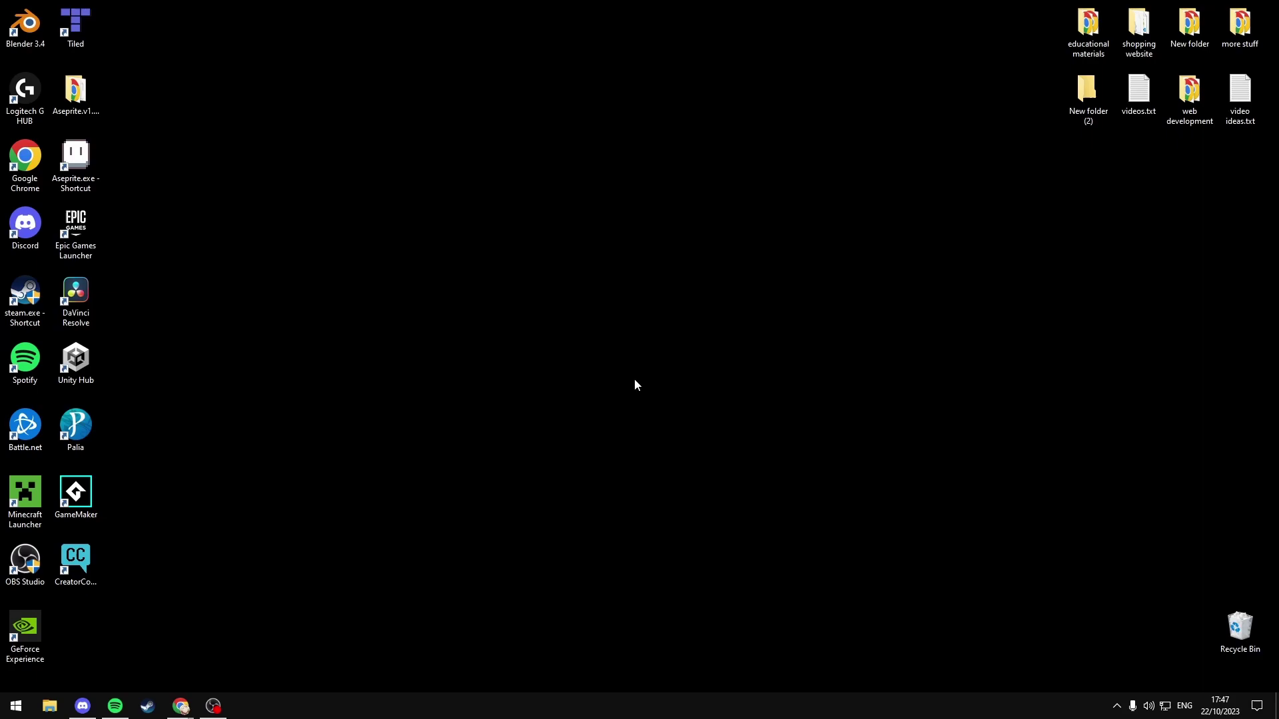
key(super)
text(cmd)
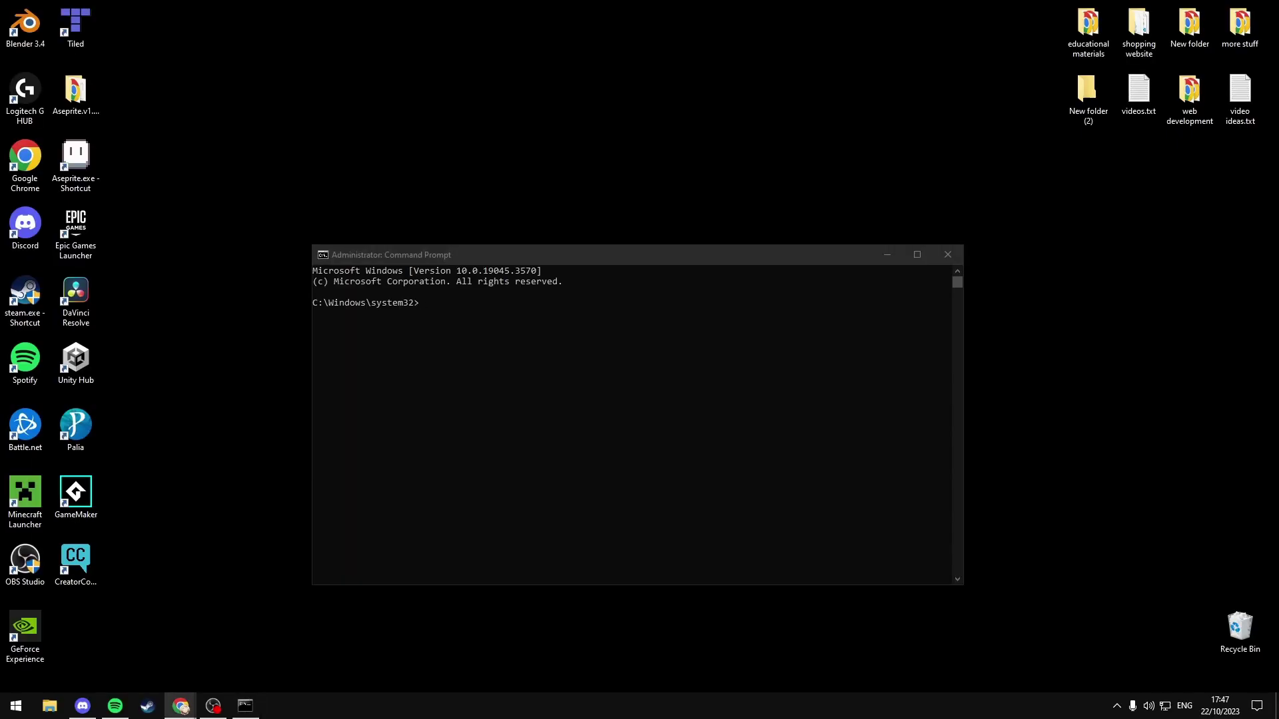
text(netsh winsock reset)
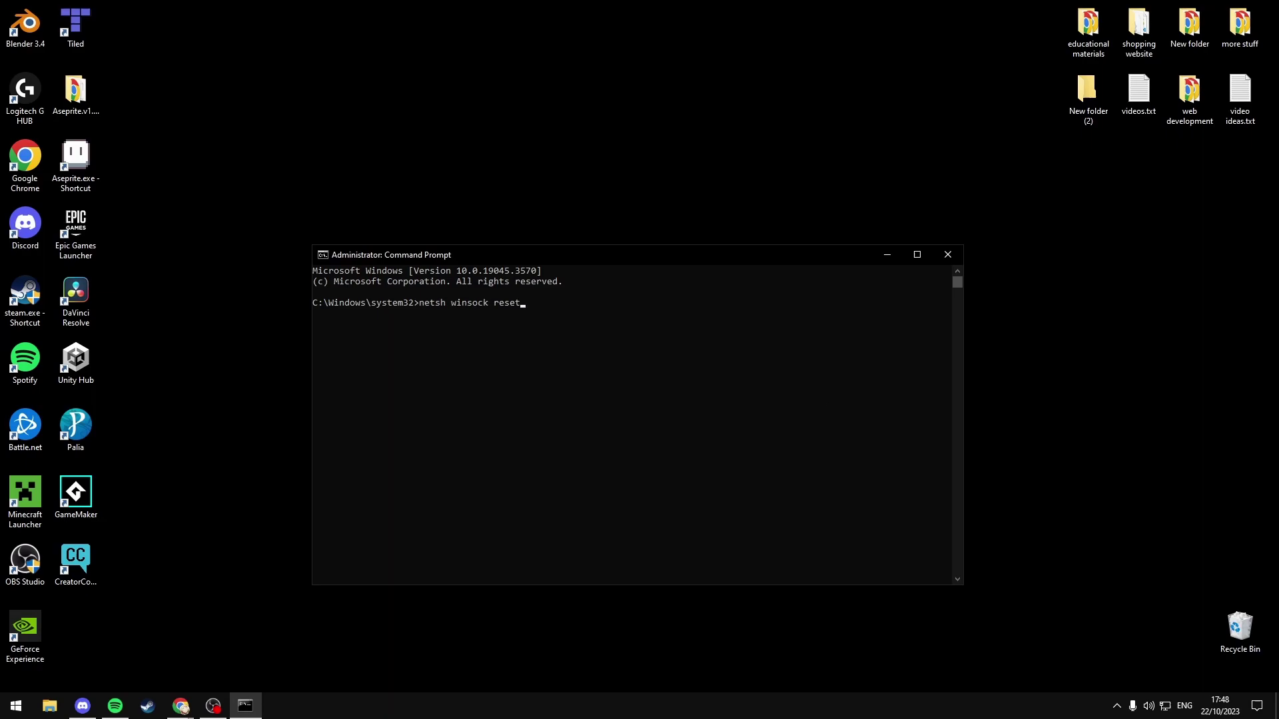
key(Escape)
text(ipconfig /renew)
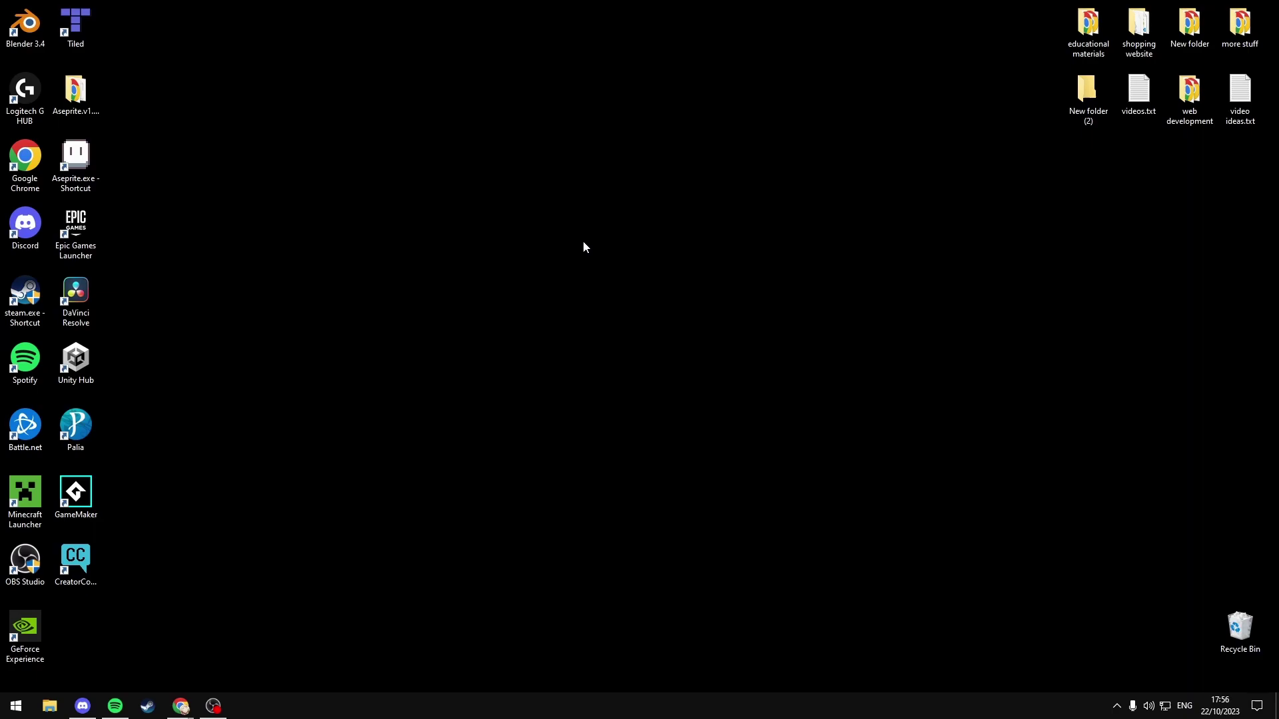
- Reopen regedit and view the NET Framework Setup\NDP\v4\Client key showing Version 4.8.09037
key(super+r)
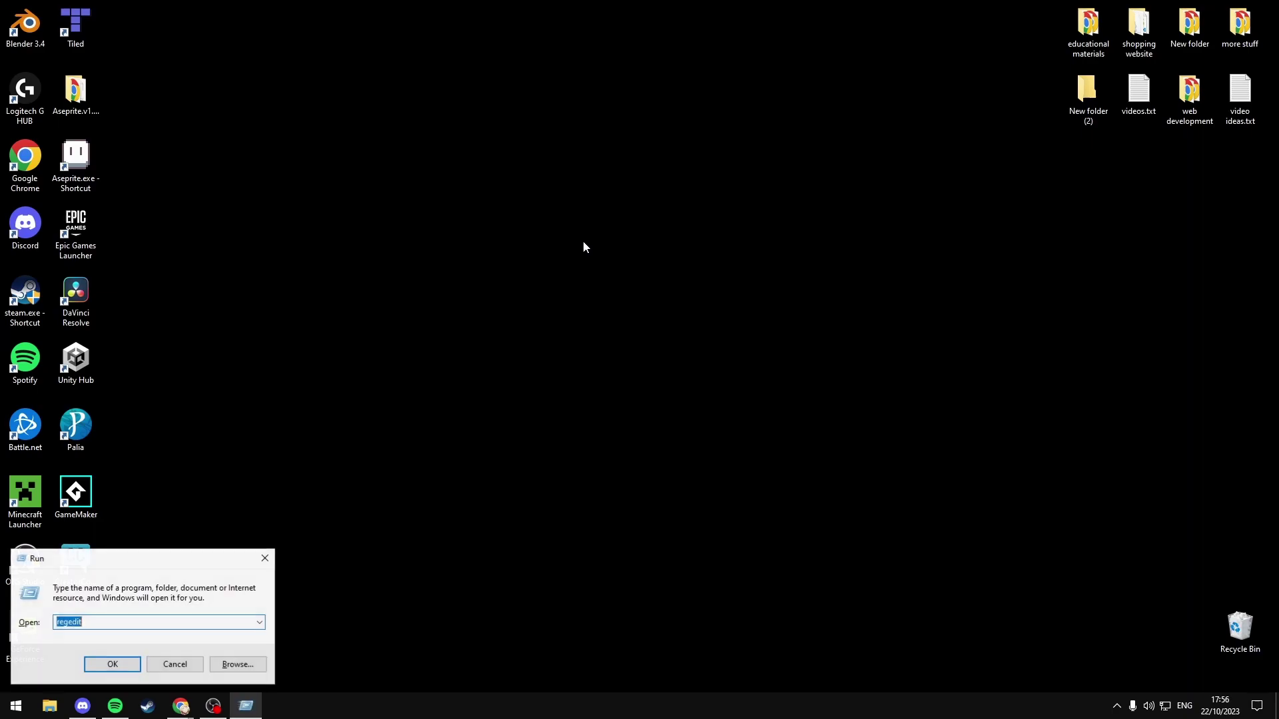
text(regedit)
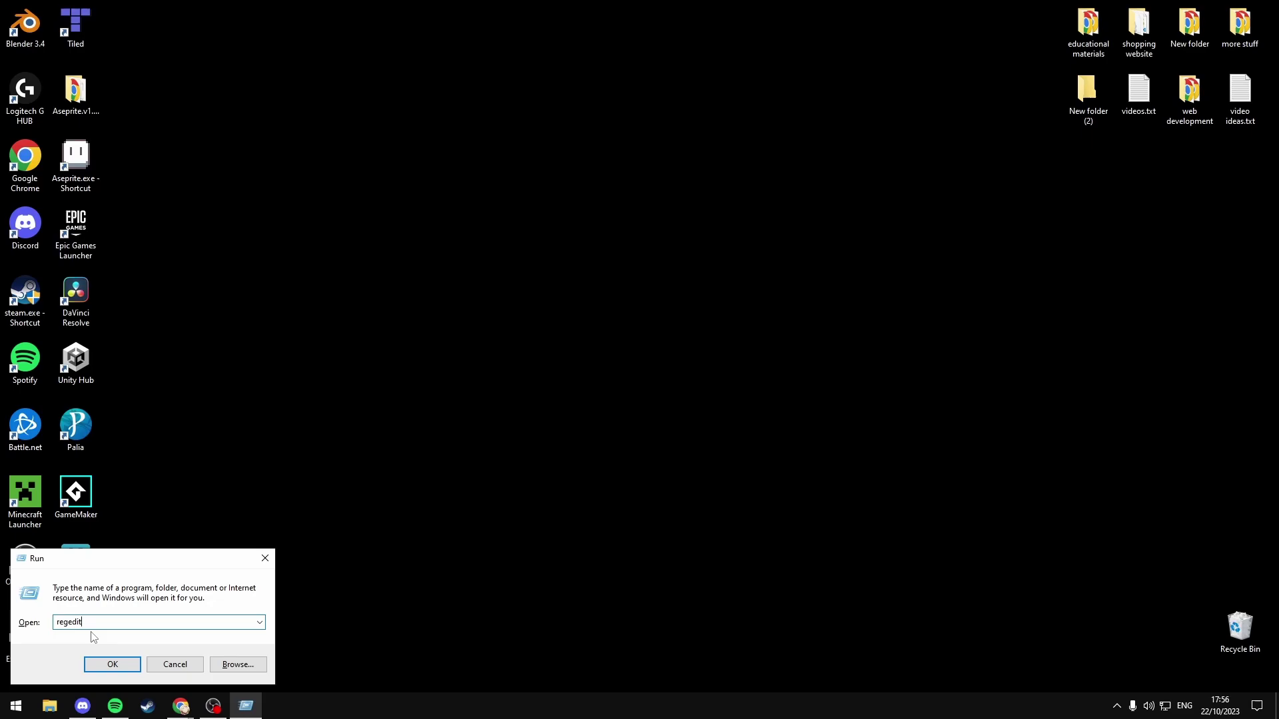
click(111, 664)
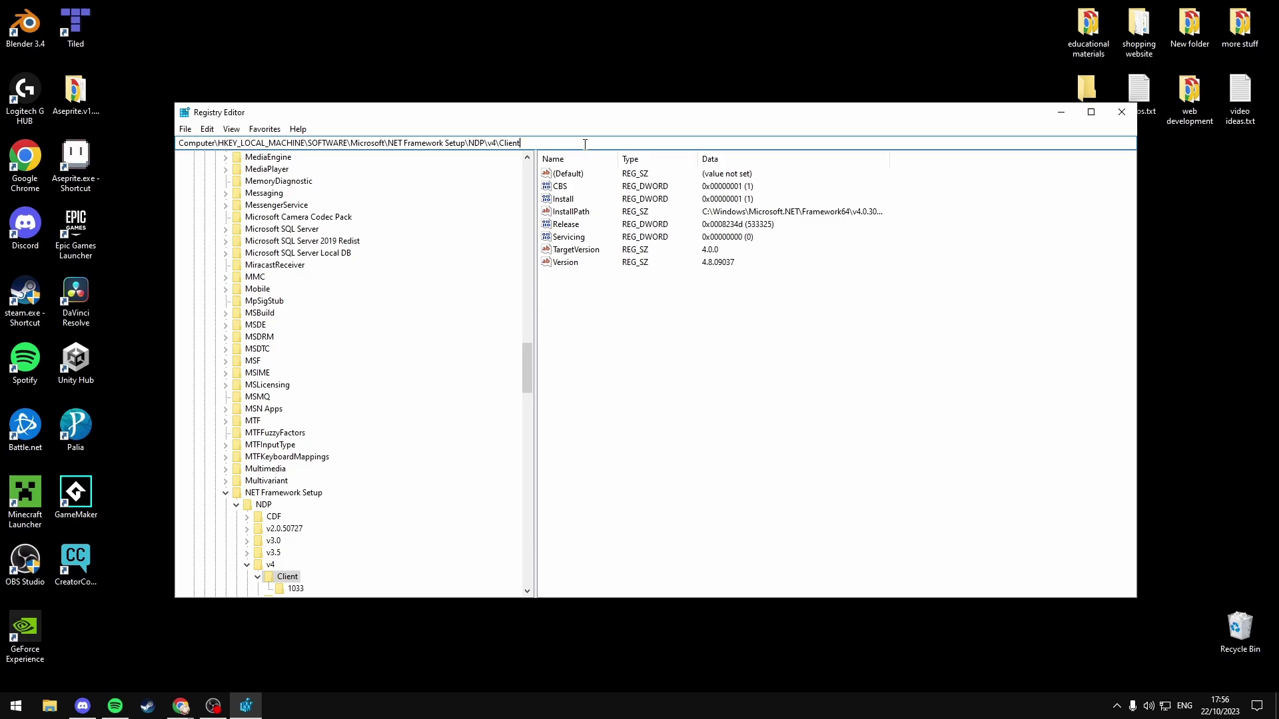
scroll(299, 433, down, 3)
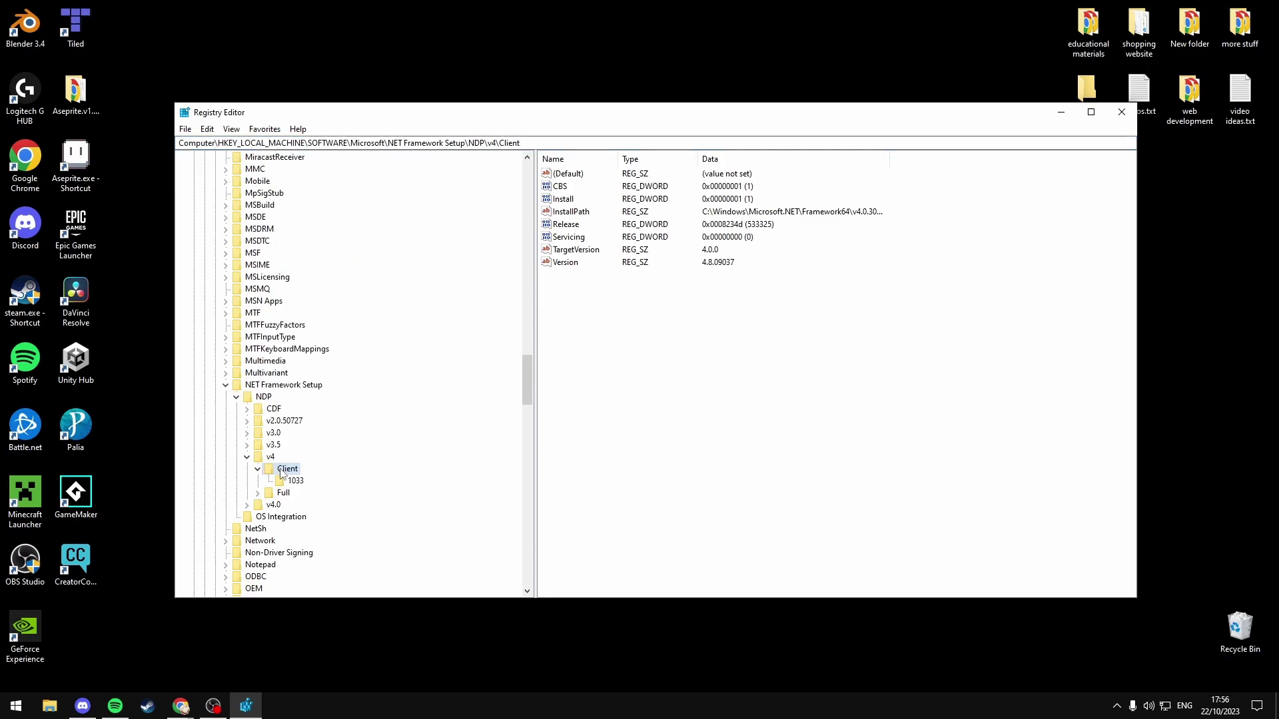
click(580, 300)
key(alt+Tab)
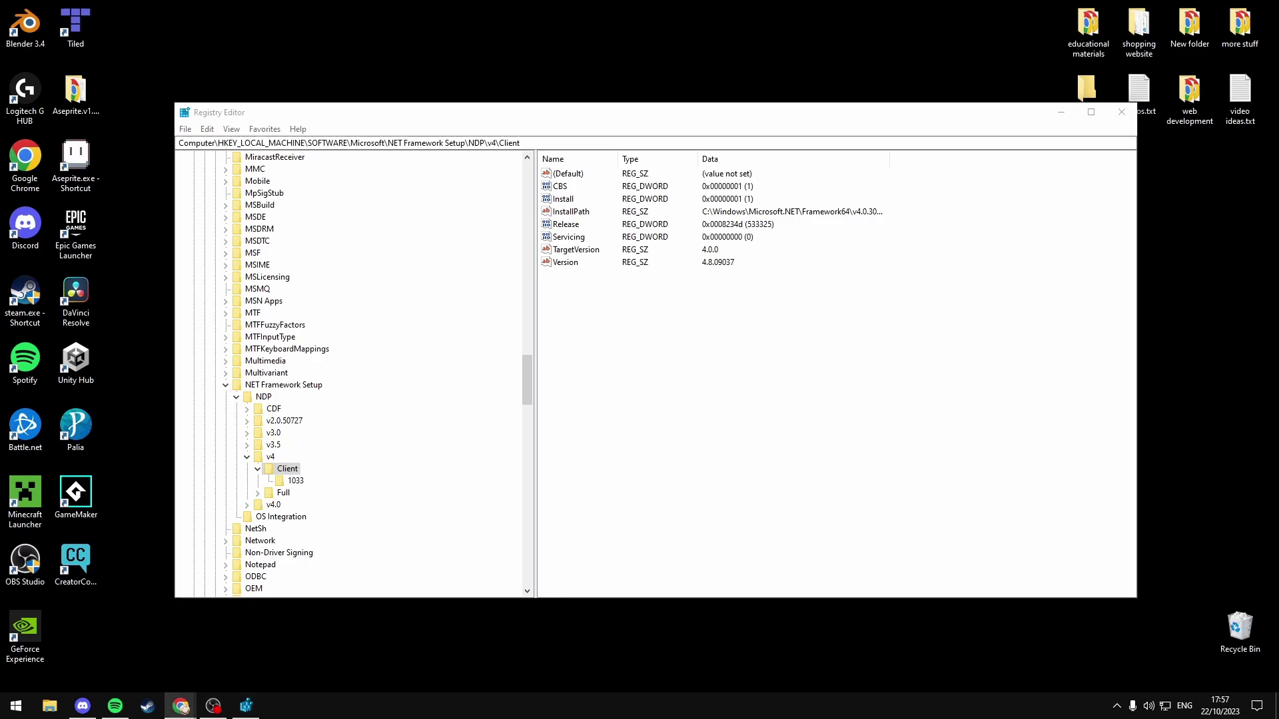